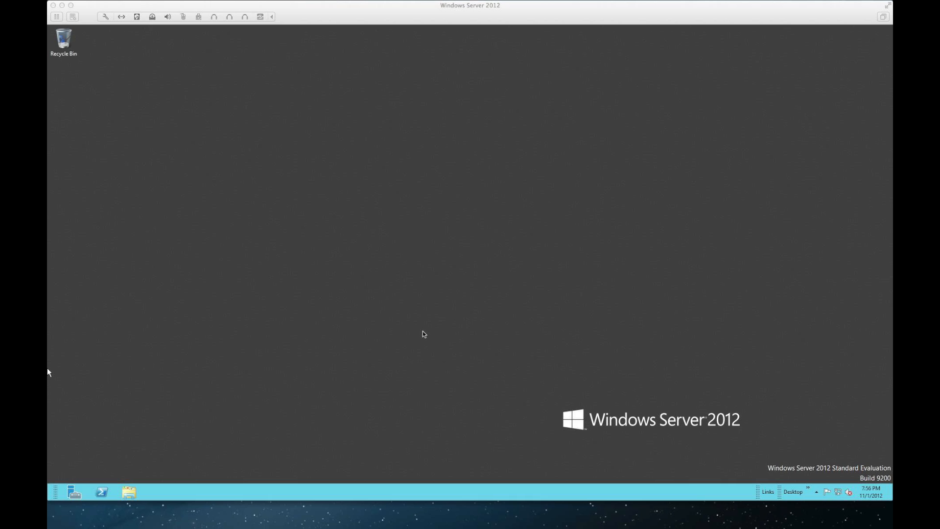
Open Server Manager and start adding roles with a role-based or feature-based installation on the Server2012 server from the pool
left_click(48, 372)
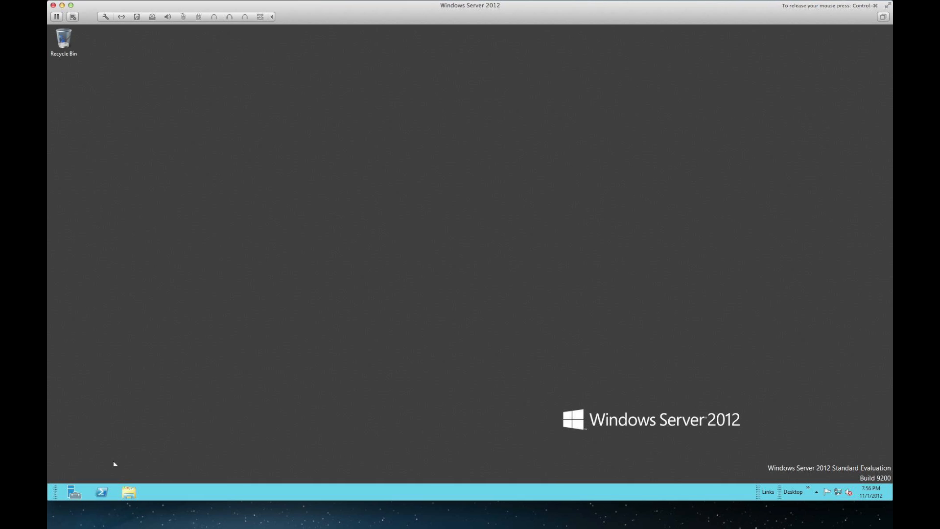
left_click(73, 491)
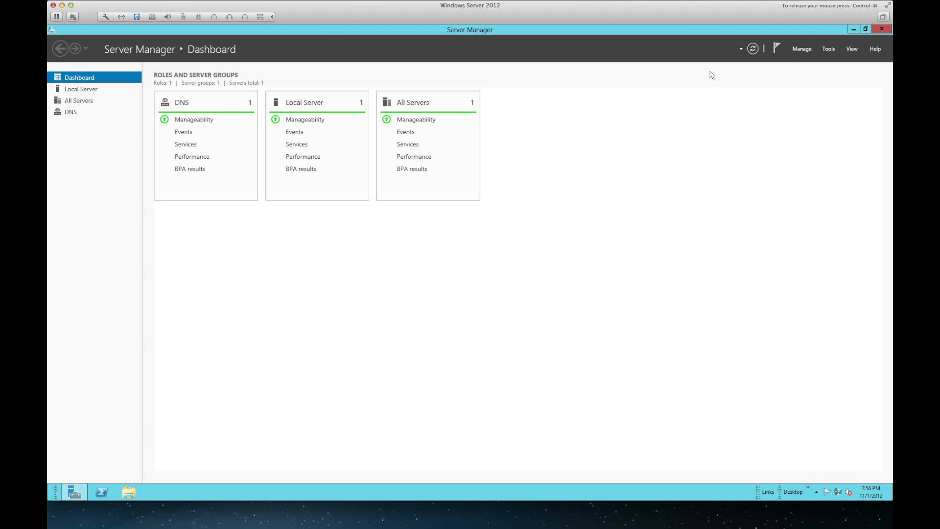
left_click(806, 52)
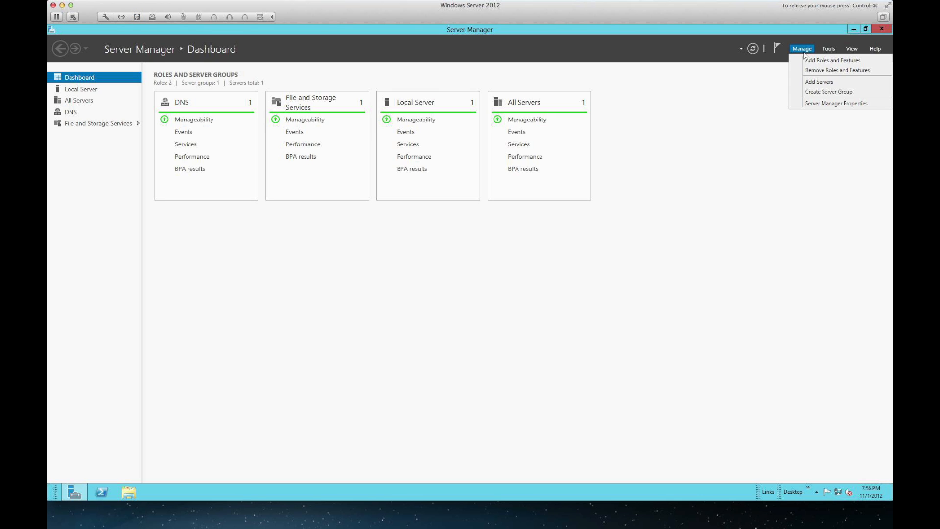
left_click(819, 60)
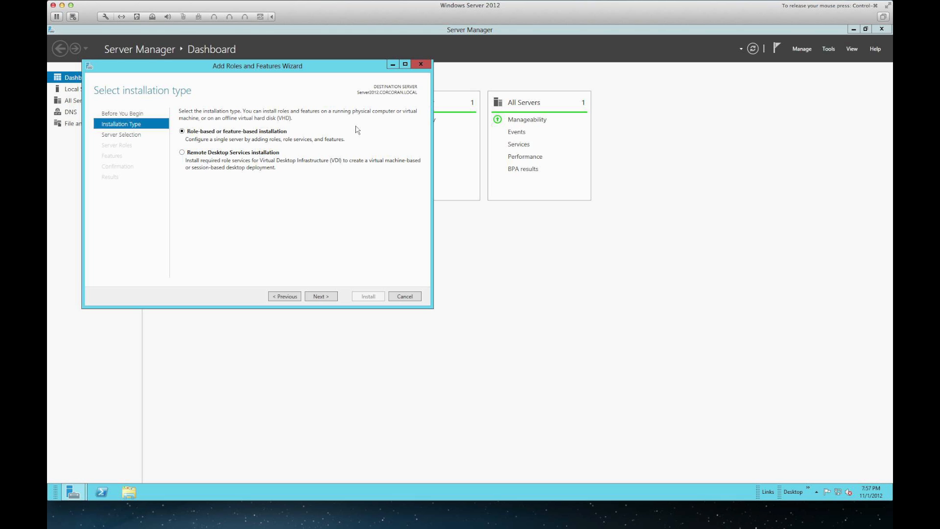
left_click(327, 298)
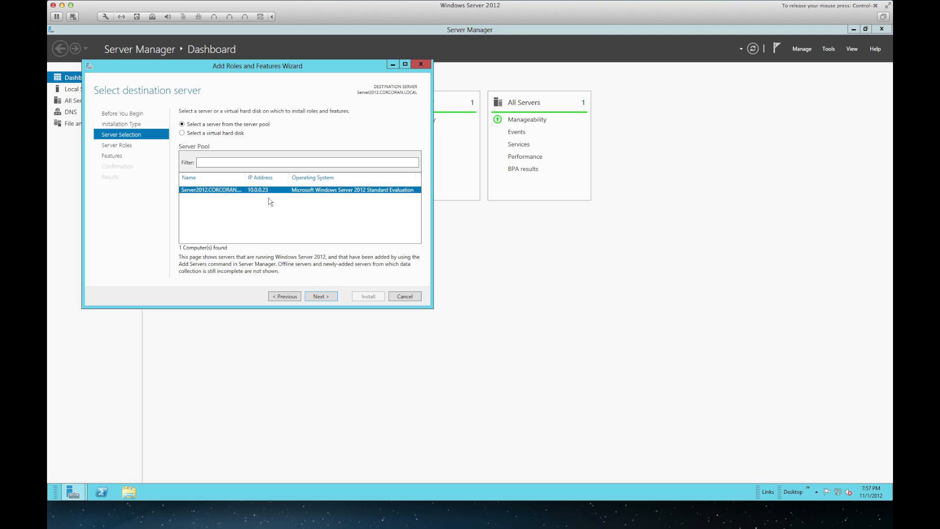
left_click(323, 297)
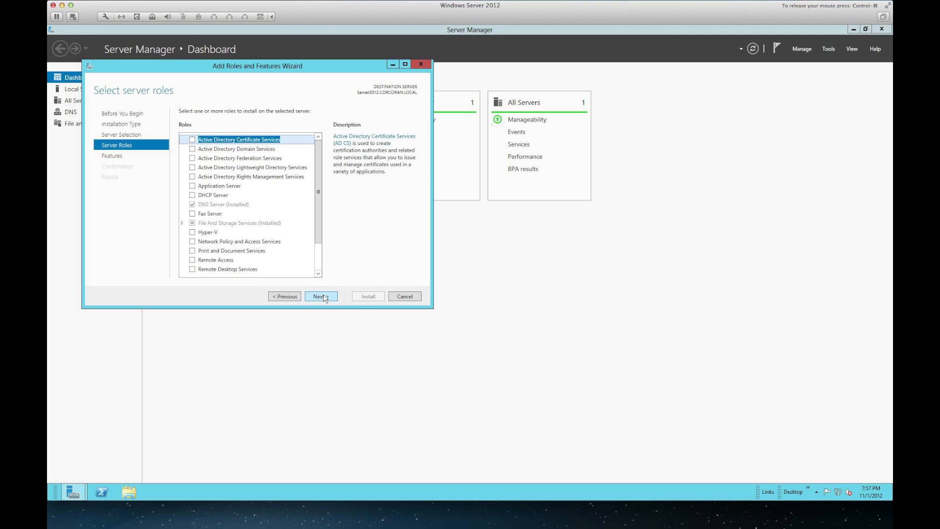
Select the DHCP Server role with its required management tools and continue despite the static IP validation warning
left_click(192, 195)
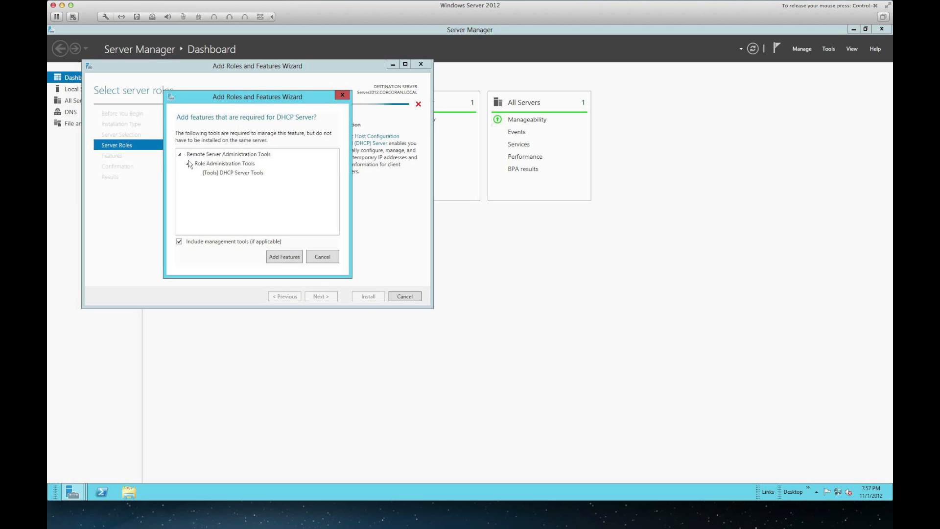
left_click(284, 256)
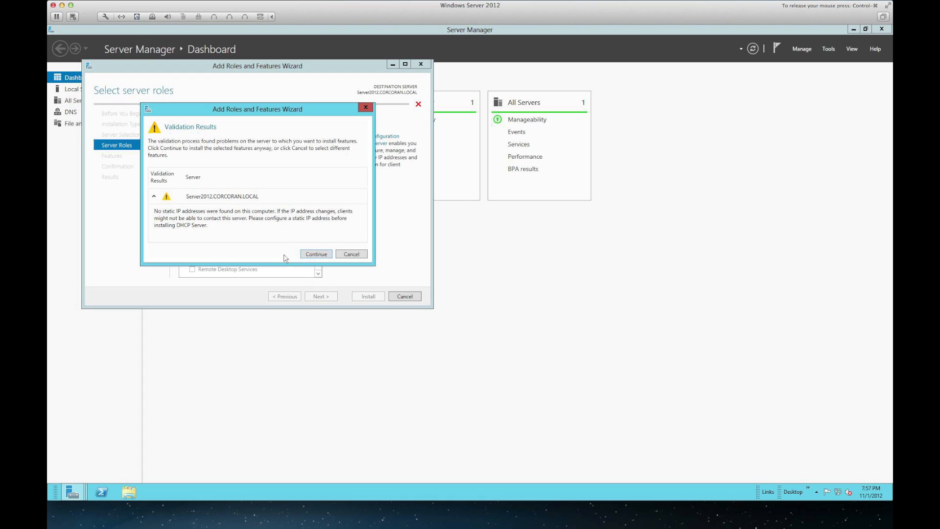
left_click(316, 254)
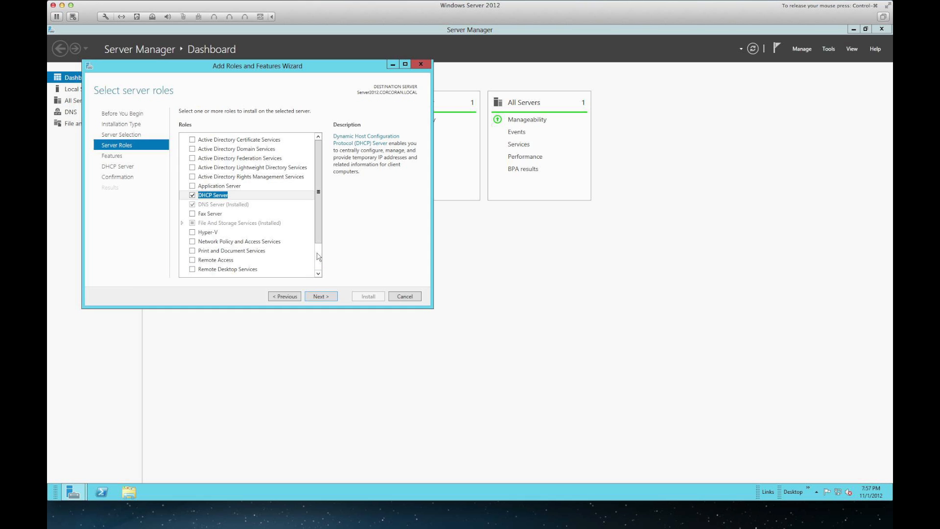
Keep the default feature selection and install the DHCP Server role without automatic restart
left_click(327, 297)
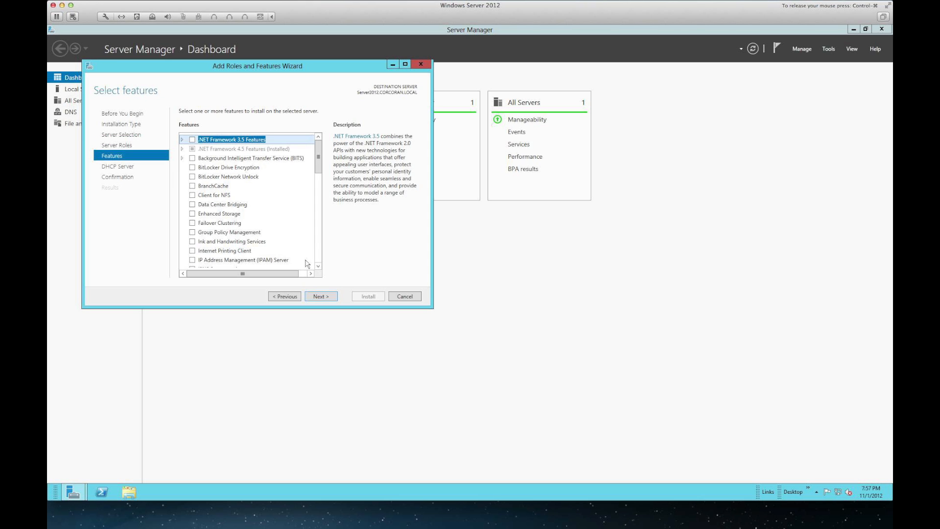
left_click(334, 297)
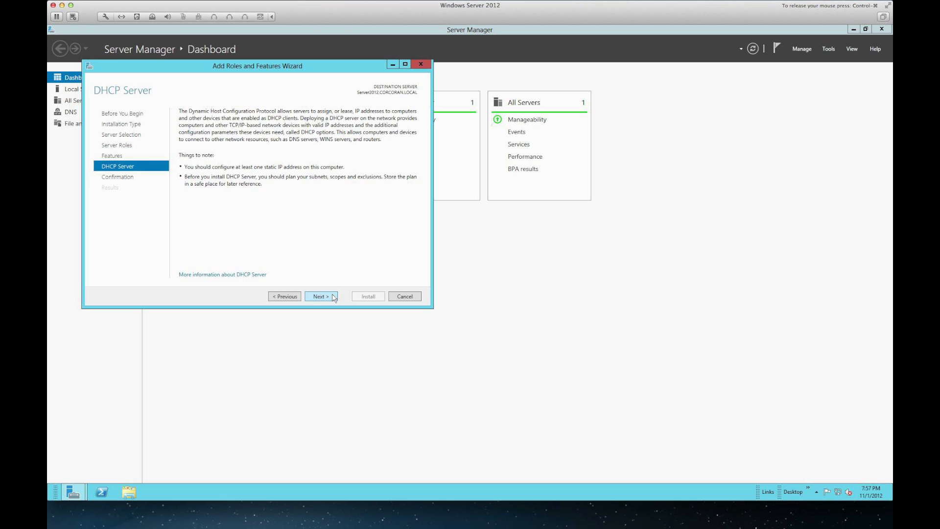
left_click(334, 297)
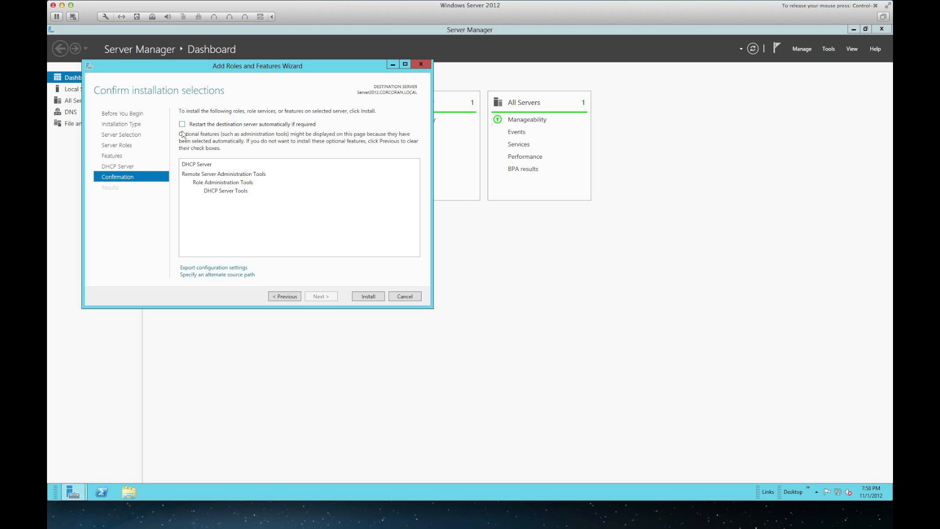
left_click(364, 297)
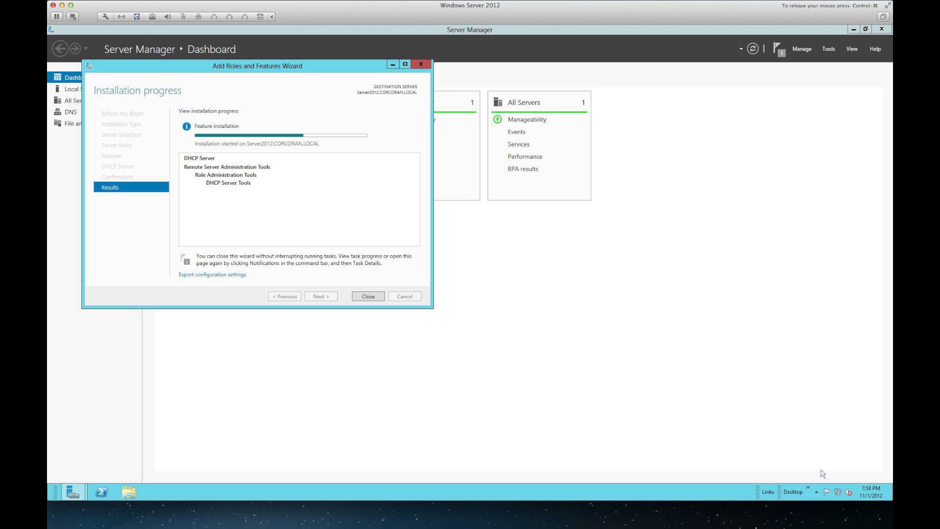
Review the Ethernet connection's Internet Protocol Version 4 (TCP/IPv4) address and DNS settings in Network and Sharing Center
right_click(838, 491)
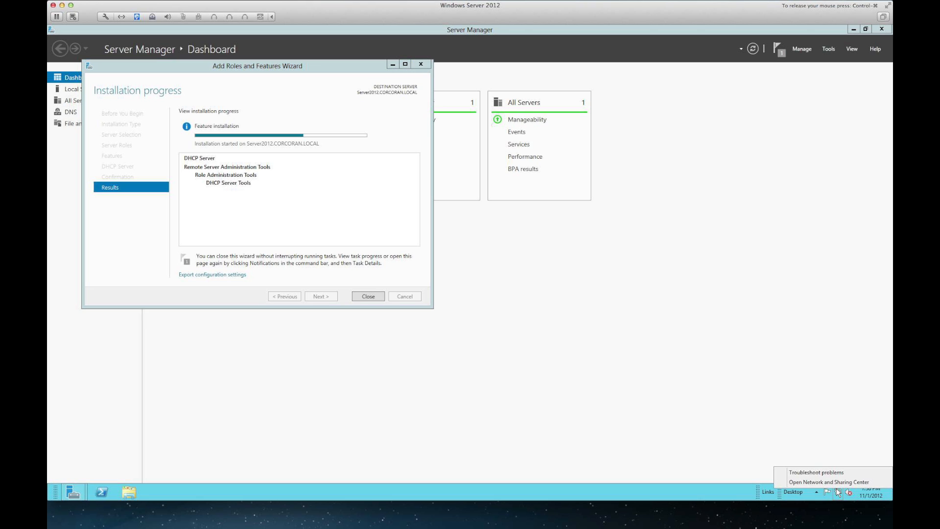
left_click(838, 483)
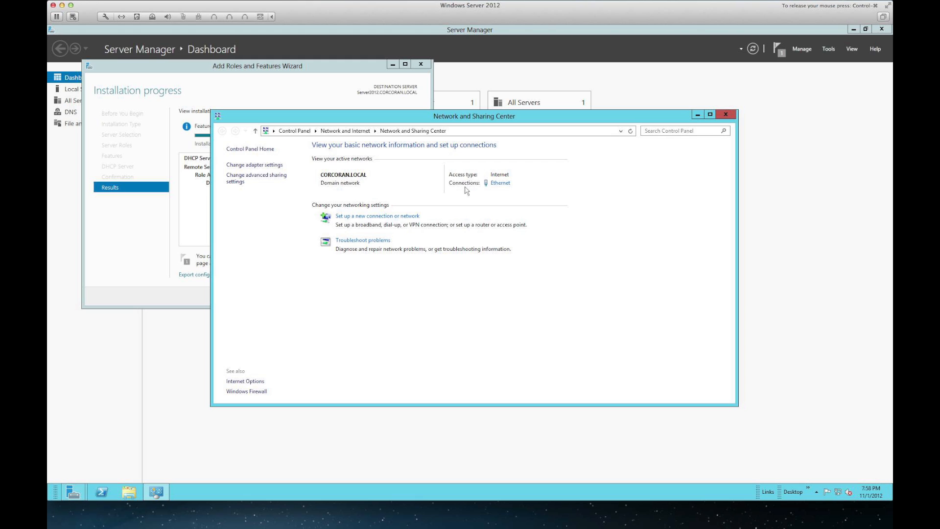
left_click(494, 183)
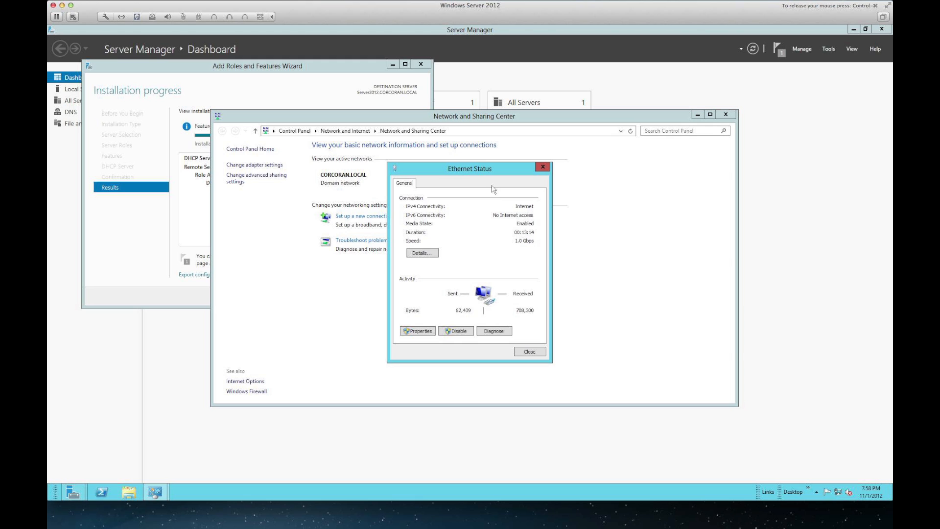
left_click(419, 330)
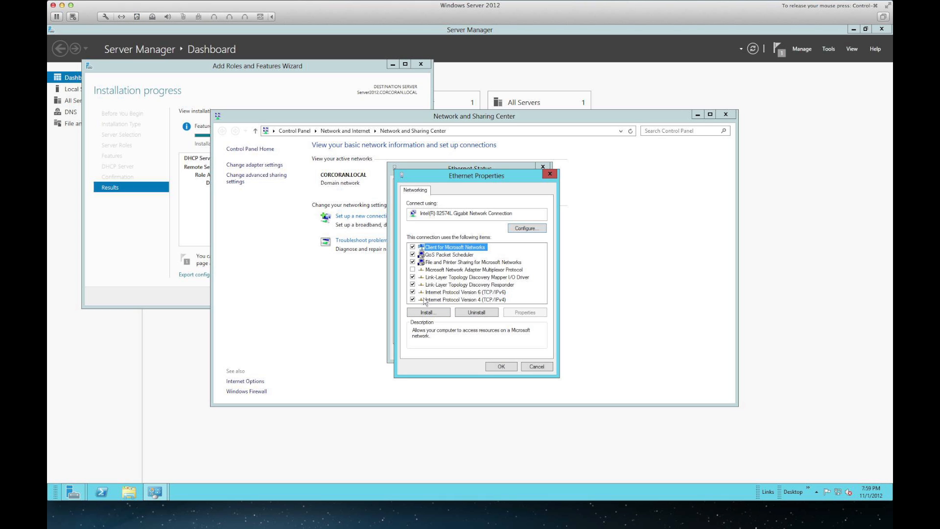
double_click(423, 299)
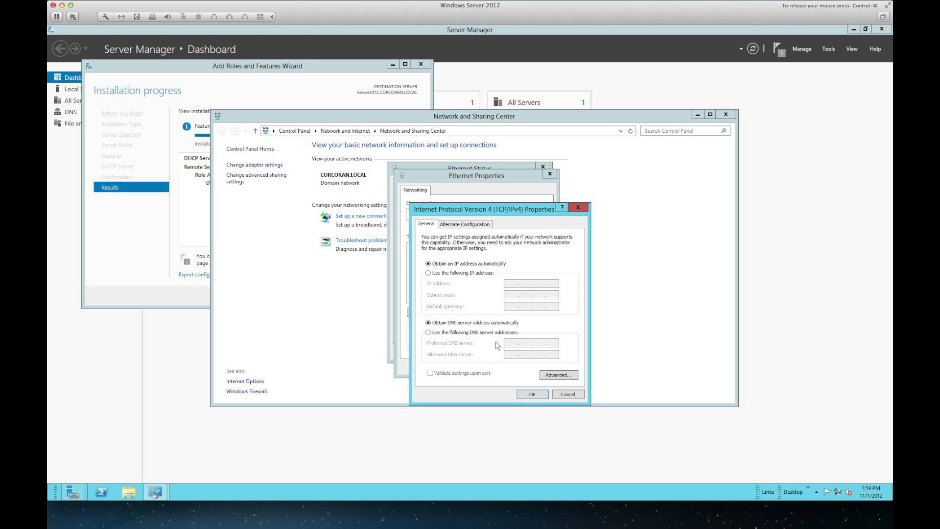
left_click(530, 395)
left_click(512, 369)
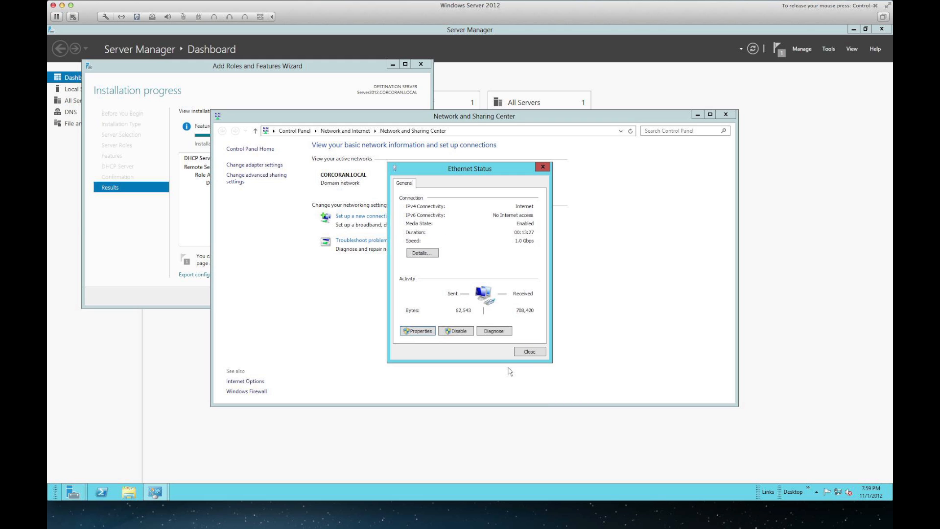
left_click(529, 352)
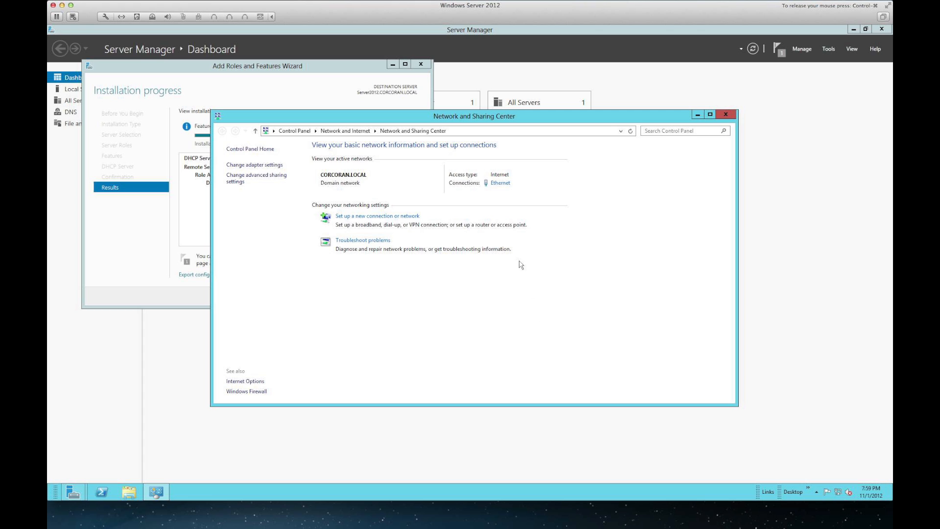
Disable Internet Protocol Version 6 (TCP/IPv6) on the Ethernet connection and close Network and Sharing Center
left_click(500, 182)
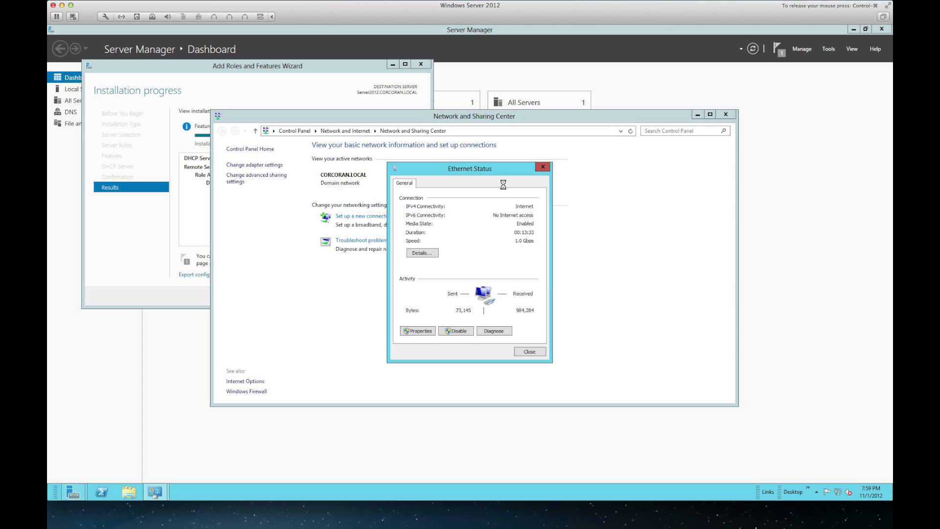
left_click(410, 332)
left_click(412, 293)
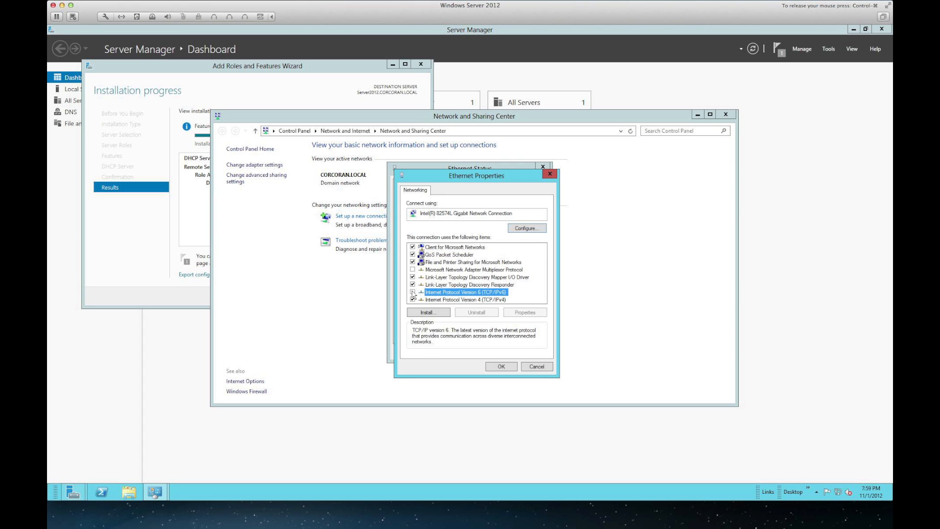
left_click(501, 366)
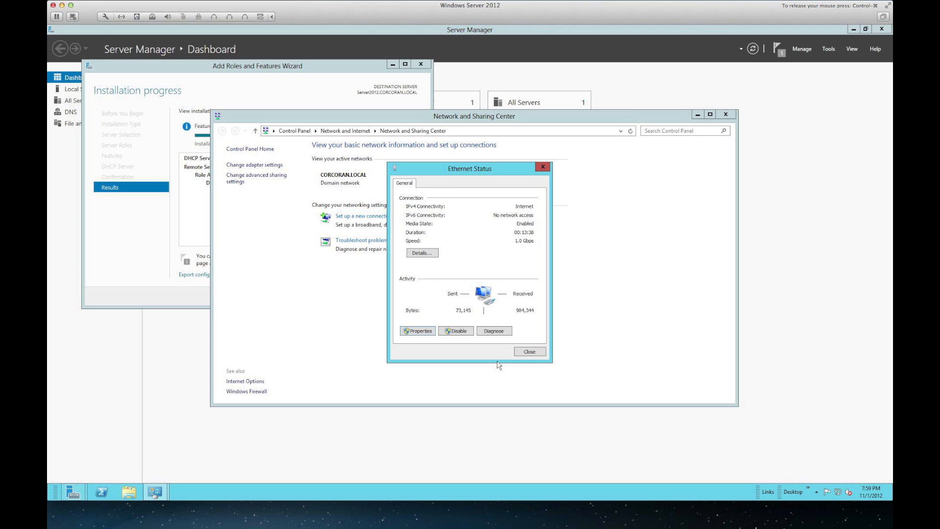
left_click(530, 353)
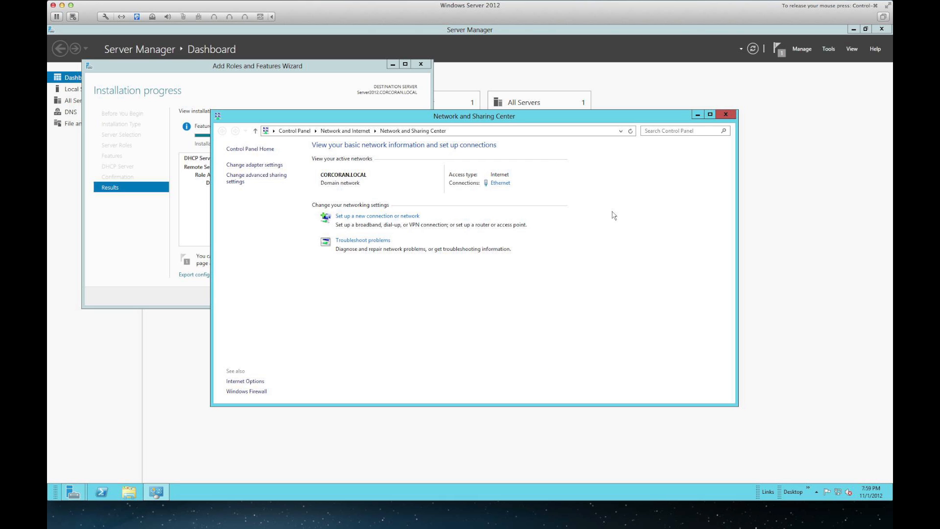
left_click(725, 114)
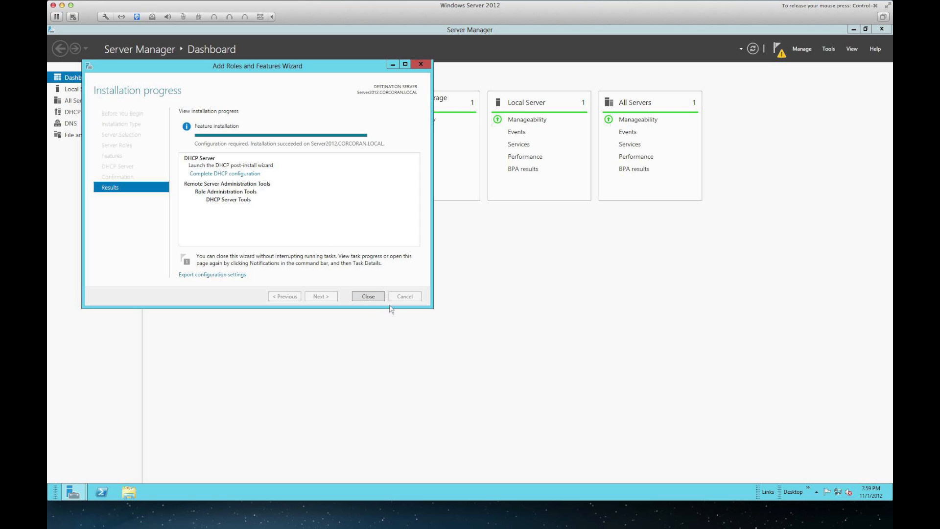
Close the role installation wizard and open DHCP Manager for SERVER2012 in a maximized window
left_click(370, 298)
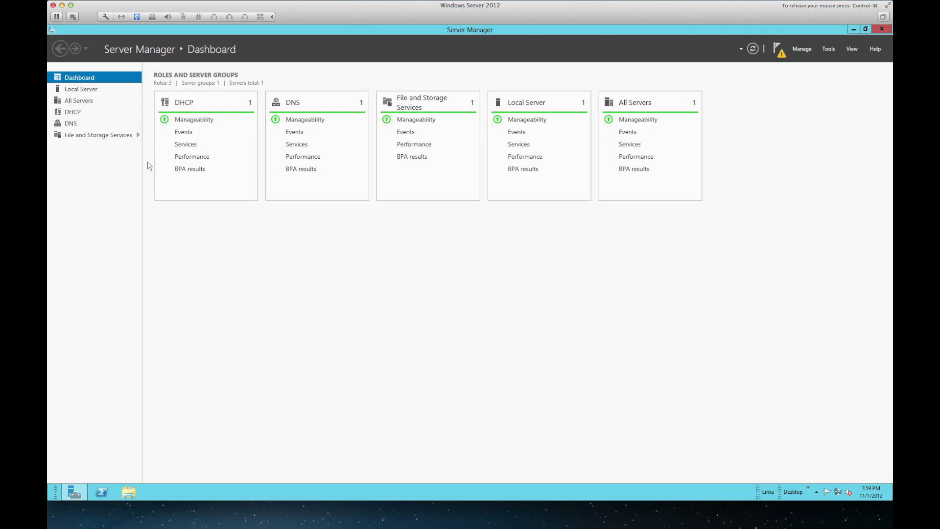
left_click(166, 106)
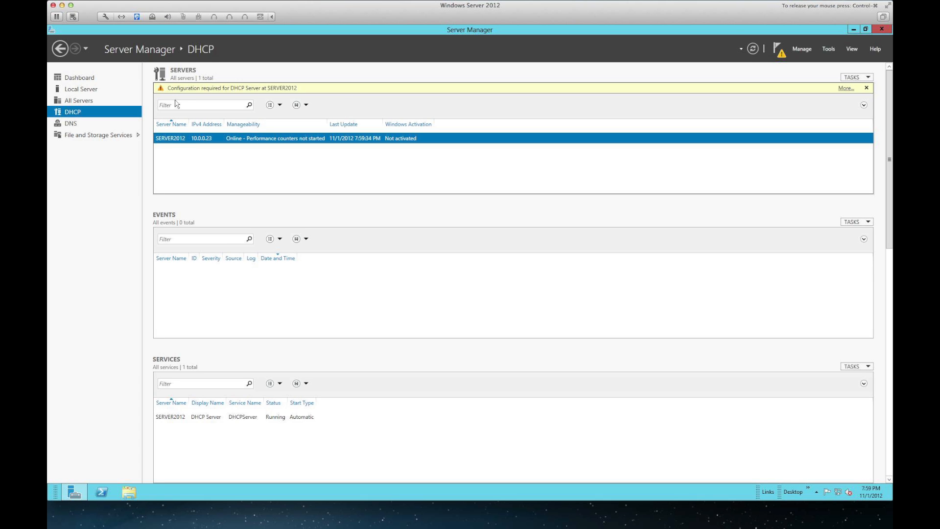
right_click(226, 142)
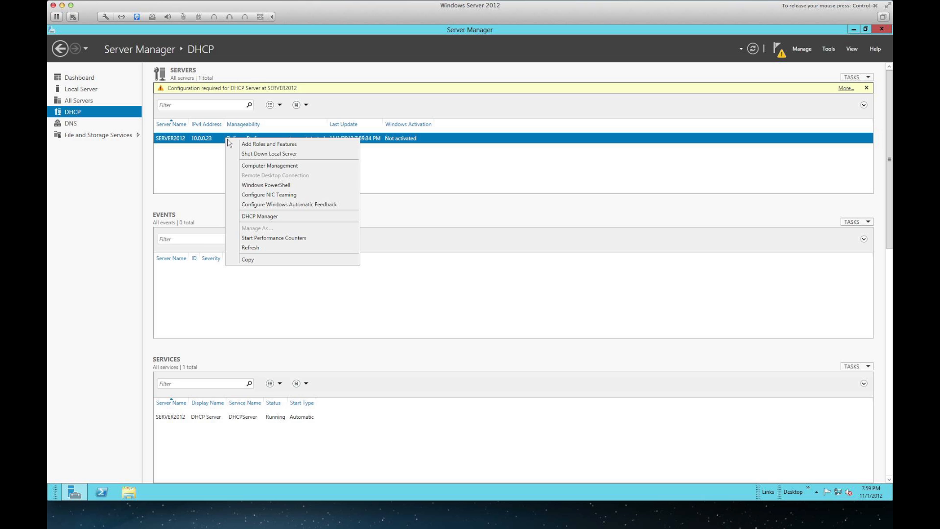
left_click(264, 216)
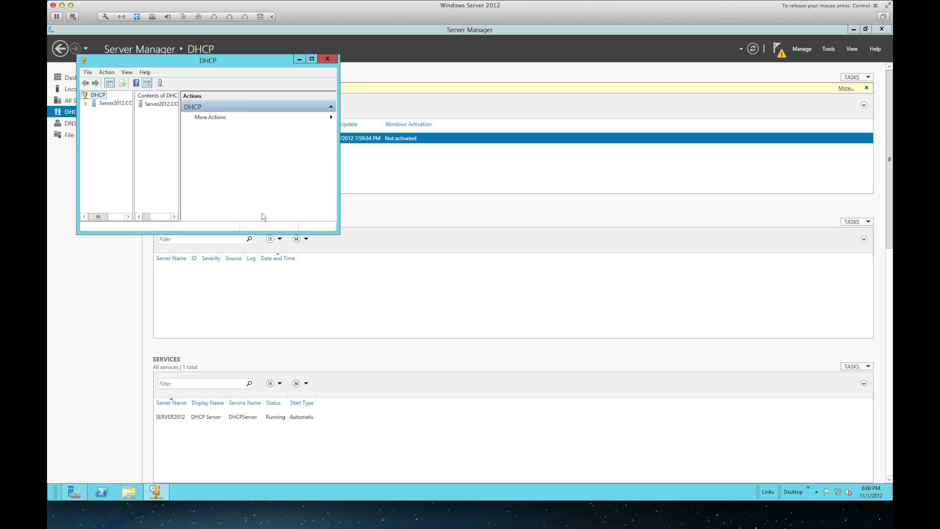
double_click(213, 61)
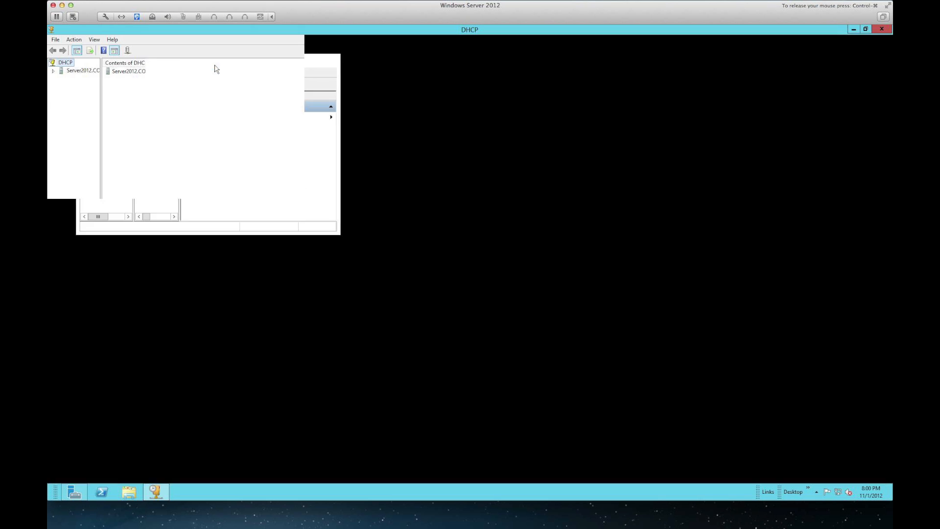
Start a new scope under the server's IPv4 node and advance the New Scope Wizard to the scope name page
left_click(54, 71)
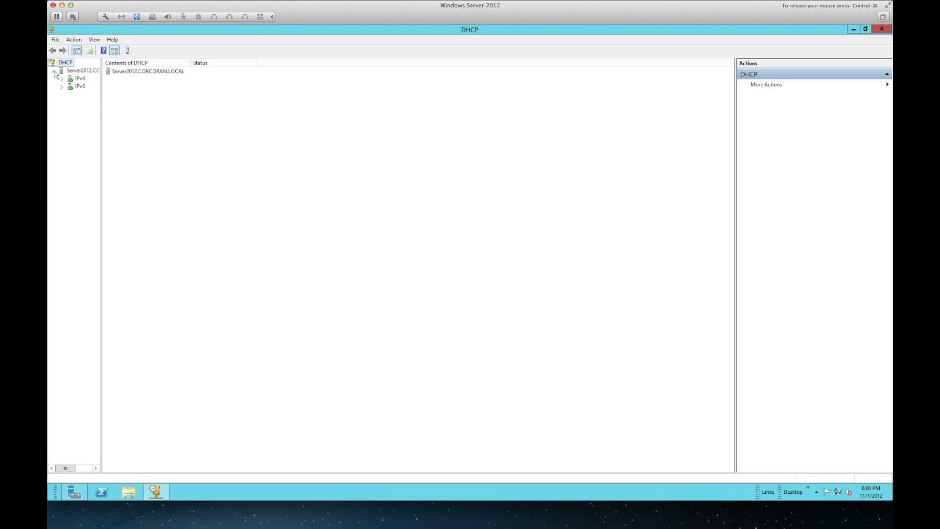
left_click(61, 79)
left_click(81, 79)
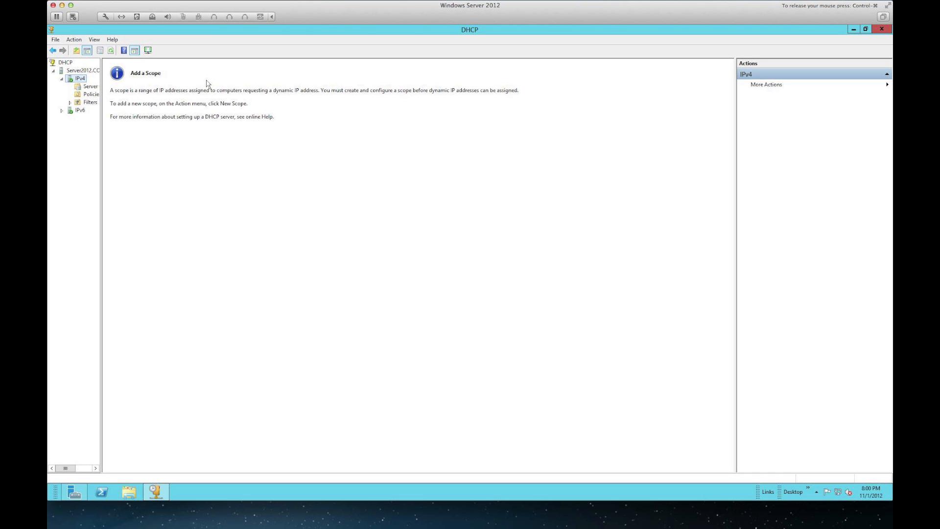
left_click(74, 40)
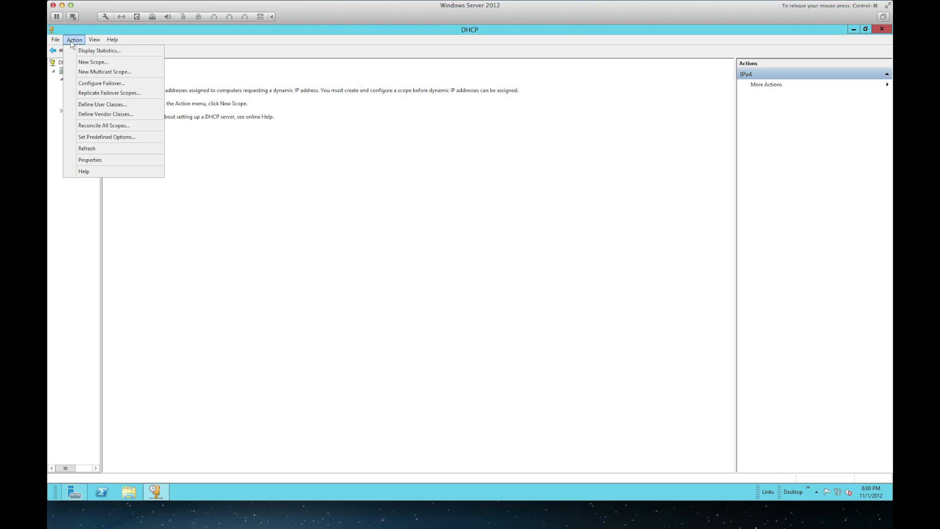
left_click(83, 62)
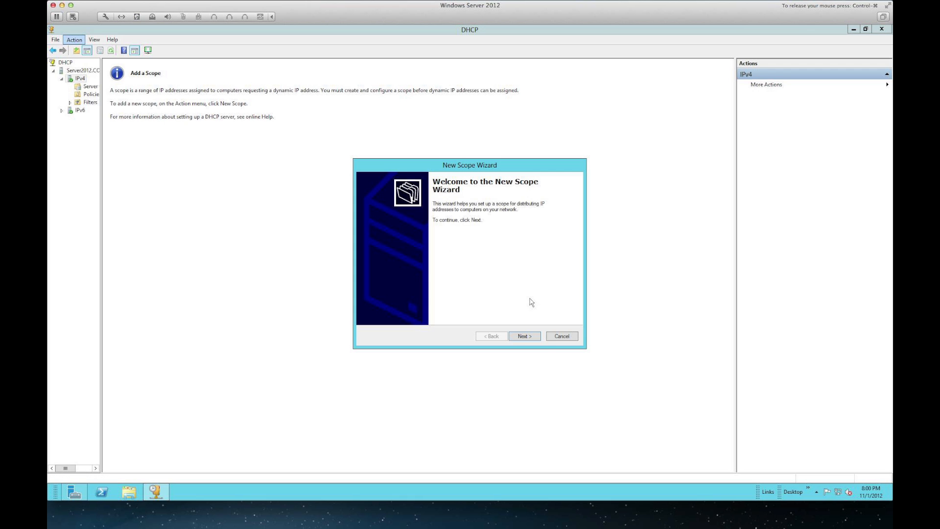
left_click(524, 336)
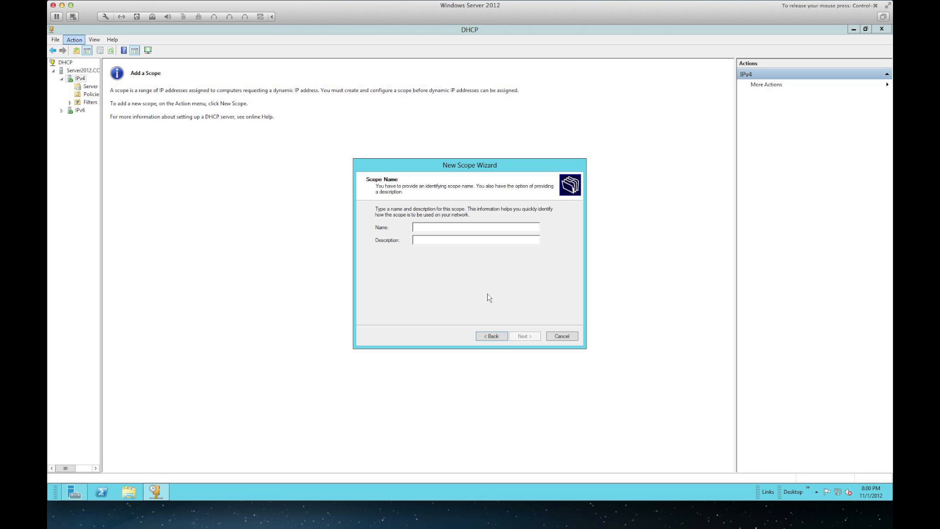
Name the scope Demo and define its address range from 10.0.0.10 to 10.0.0.15 with subnet mask length 24
type("Test")
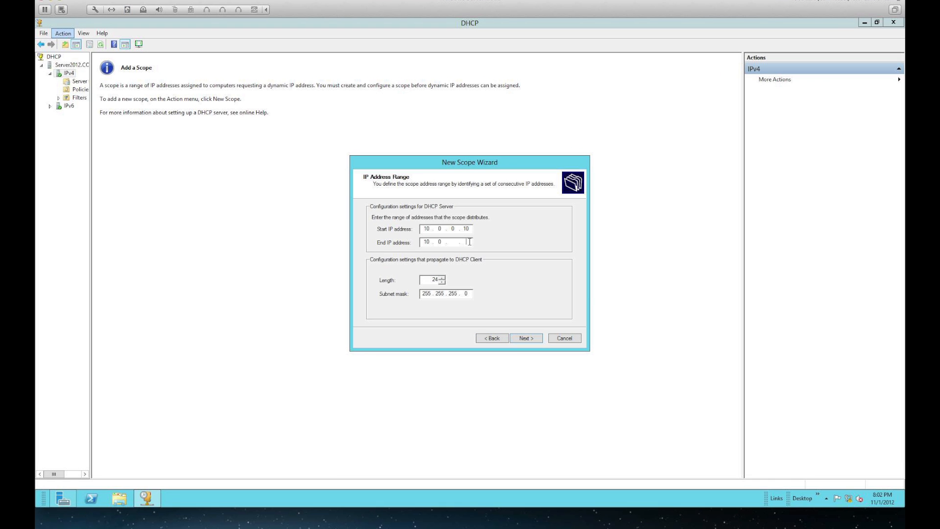
key("shift+Tab")
key("Tab")
left_click(448, 243)
type("01")
key("BackSpace")
type("15")
left_click(442, 278)
left_click(442, 282)
left_click(518, 335)
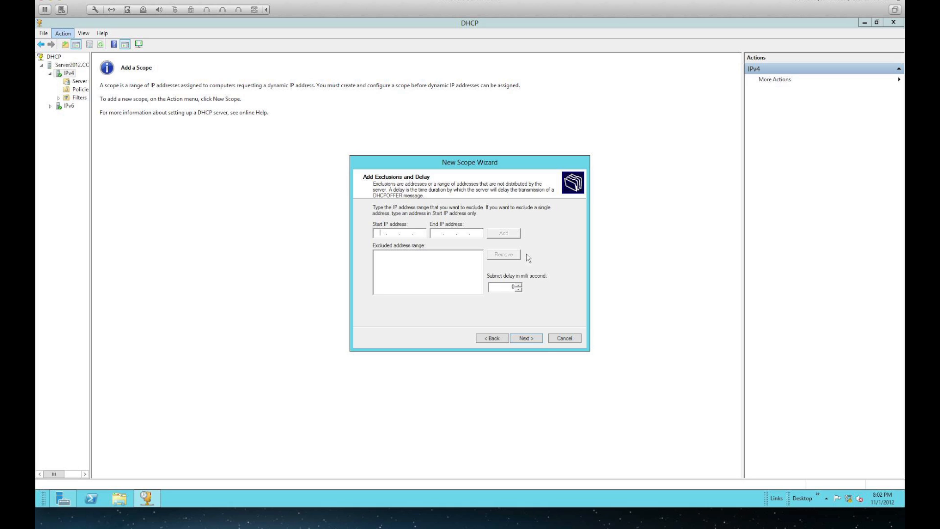
Leave the exclusions list empty and adjust the scope's lease duration, advancing to the DHCP options page
left_click(527, 338)
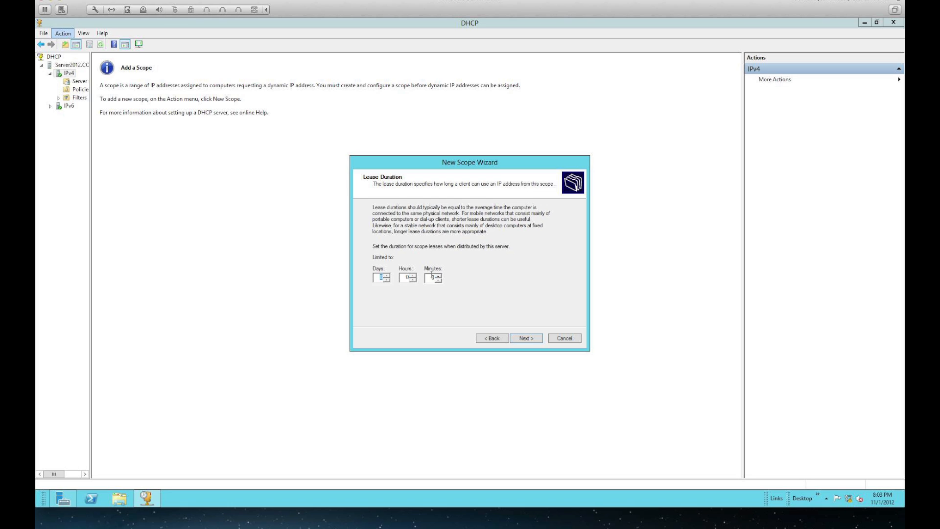
left_click(387, 280)
left_click(386, 280)
left_click(387, 280)
left_click(386, 280)
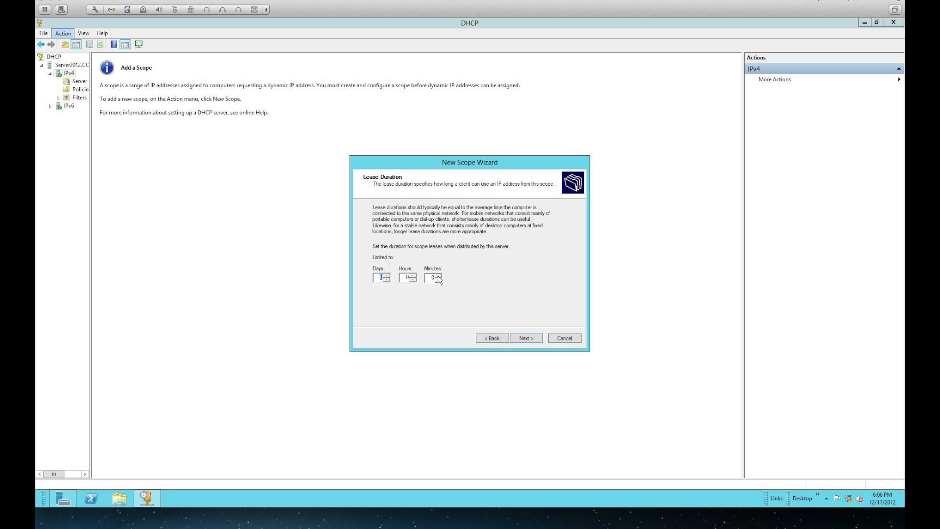
left_click(438, 279)
type("5")
type("8")
type("3")
left_click(531, 340)
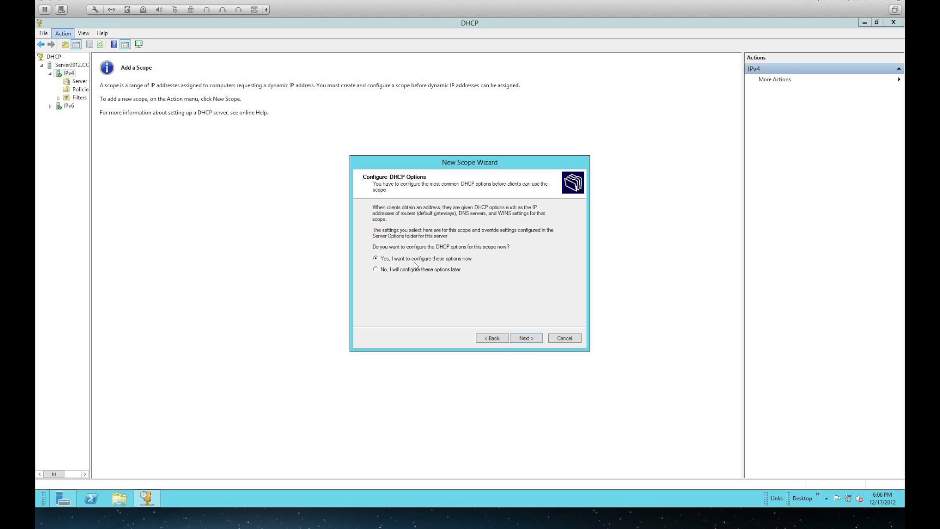
Choose to configure the DHCP options now and add 10.0.0.1 as the scope's router (default gateway)
left_click(535, 340)
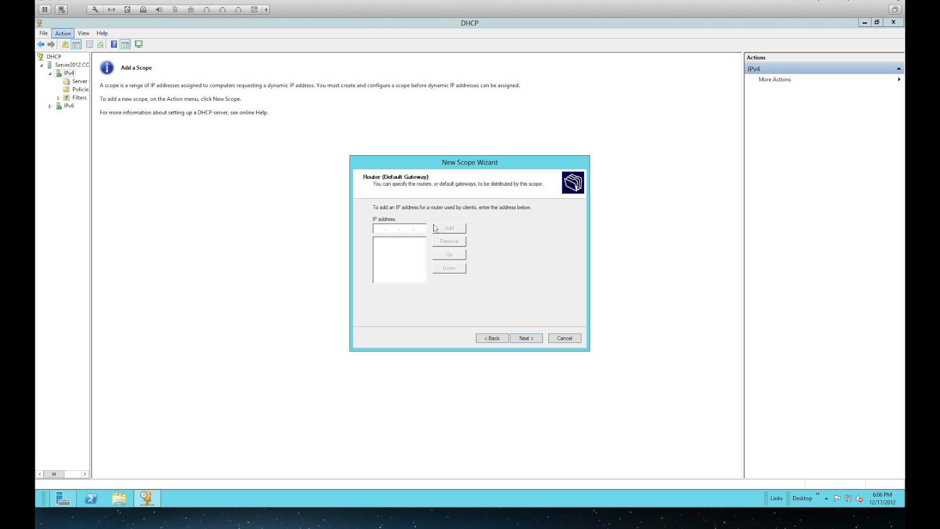
type("10.0.0.1")
left_click(449, 228)
left_click(523, 342)
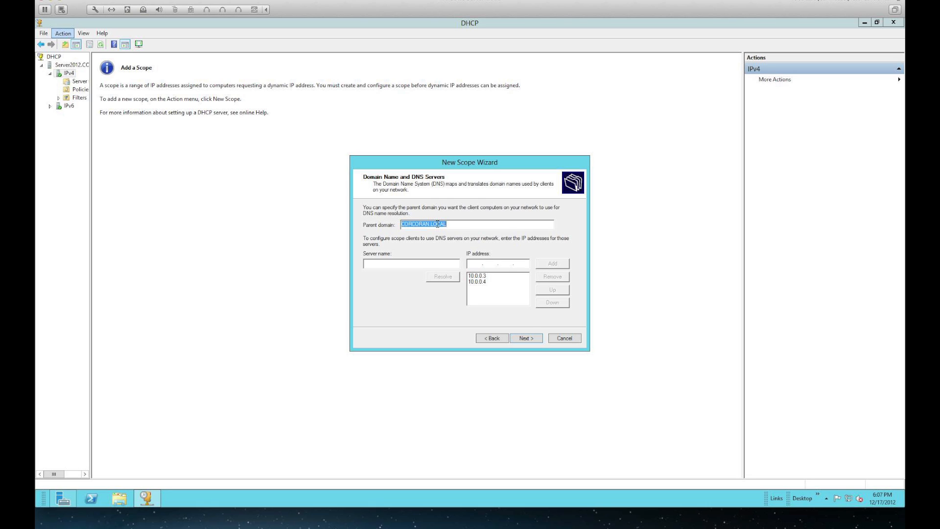
Add 10.0.0.5 to the scope's DNS server addresses, keeping the parent domain as entered
left_click(476, 265)
type("0")
type("1")
type(".0.0.5")
left_click(549, 267)
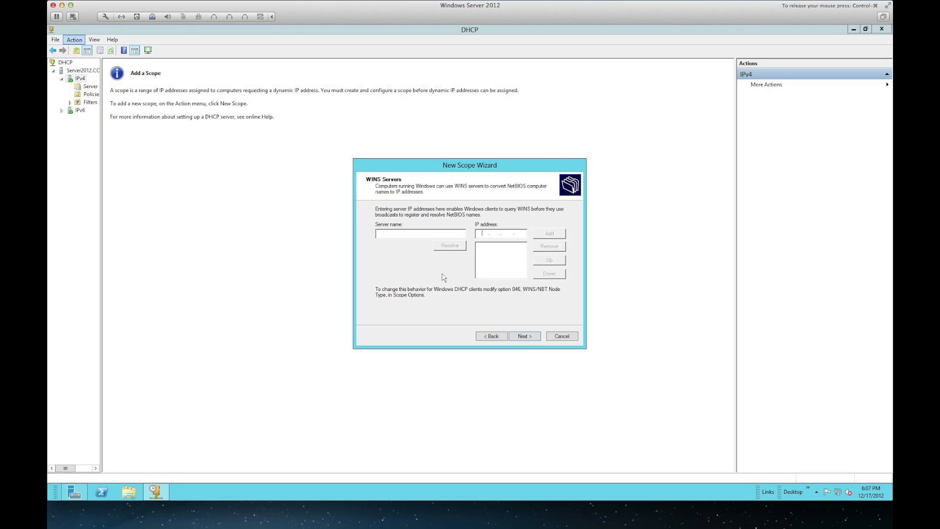
Leave the WINS servers empty, pass the scope activation page and finish the New Scope Wizard
left_click(526, 337)
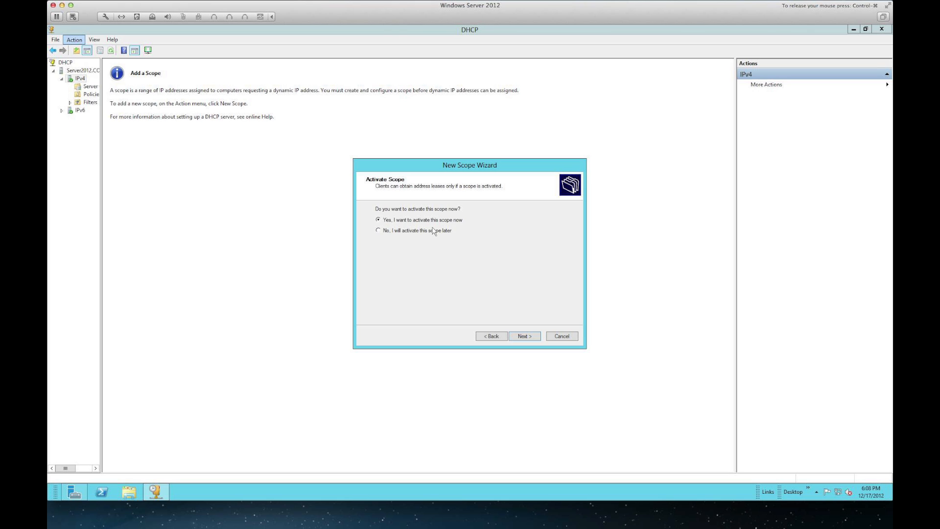
left_click(524, 336)
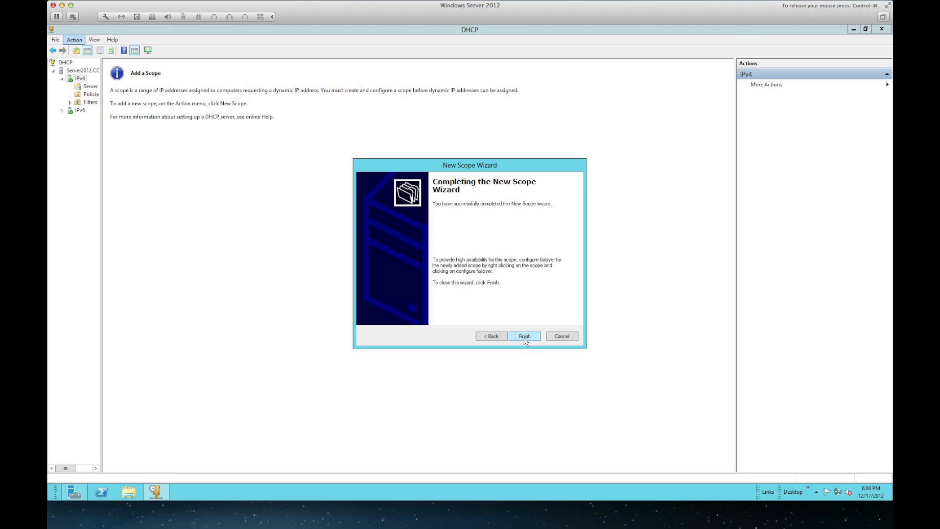
left_click(524, 334)
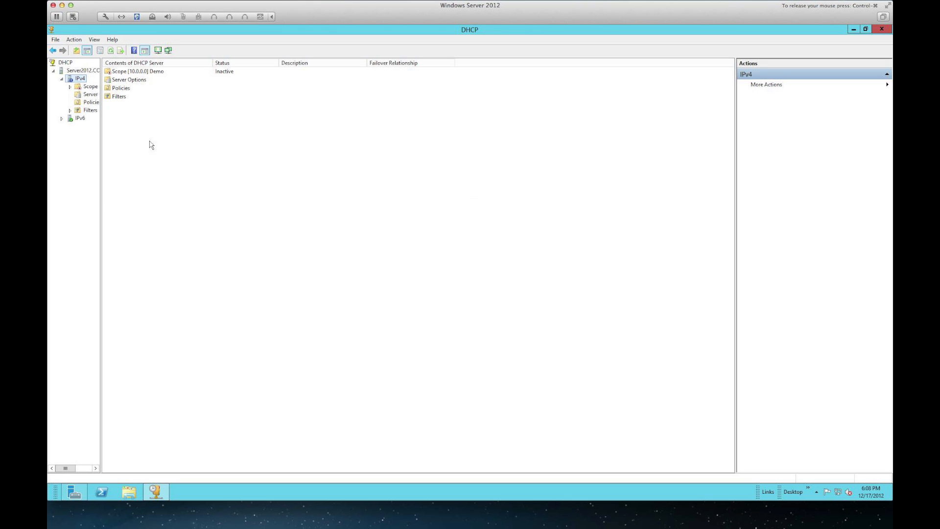
Open the Demo scope's Address Leases, widen the console tree to show full names, and select Reservations
left_click(142, 72)
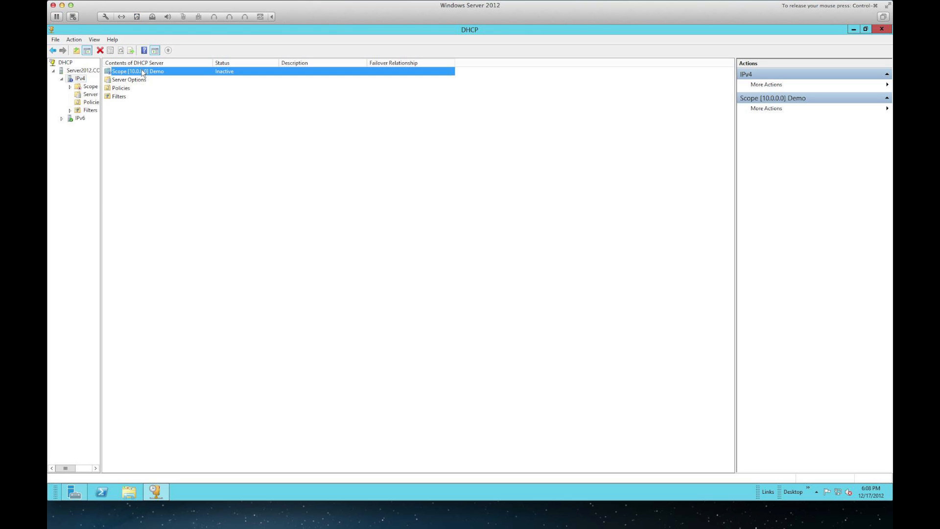
double_click(141, 72)
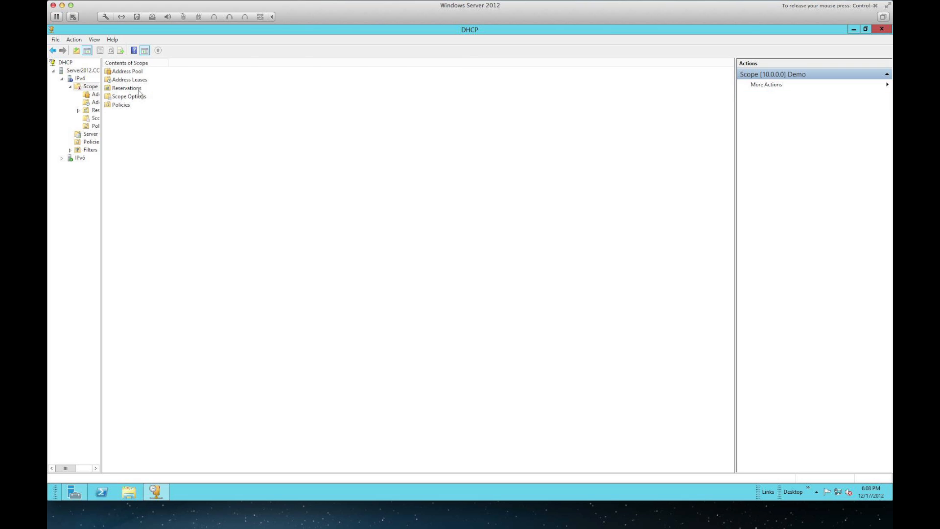
double_click(138, 80)
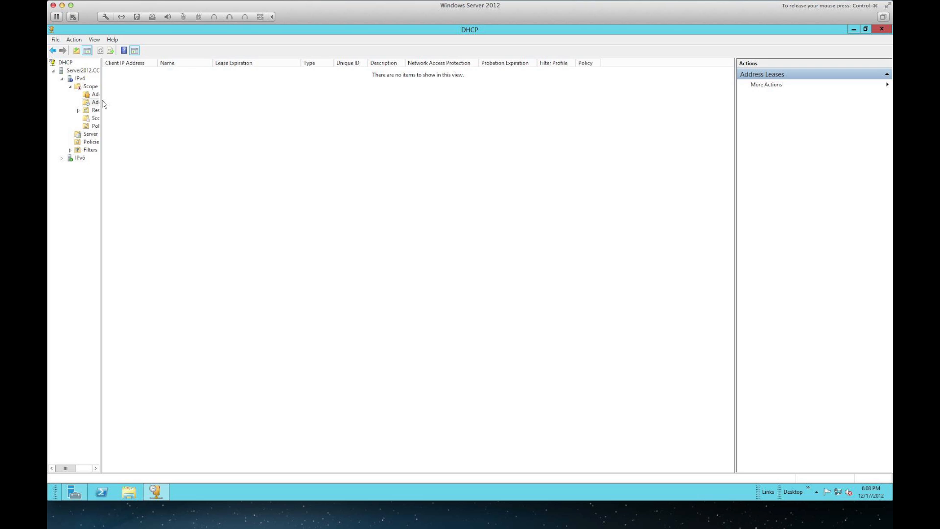
left_click_drag(101, 104, 182, 104)
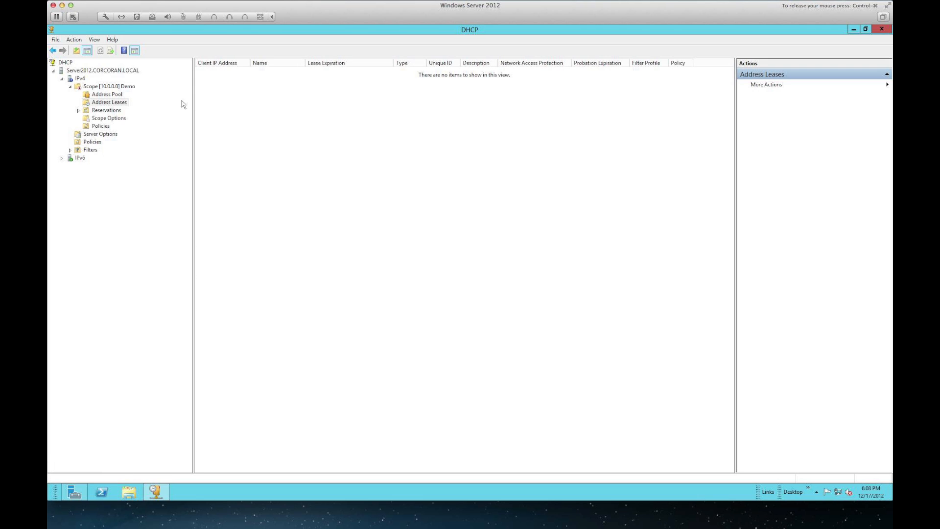
left_click(84, 112)
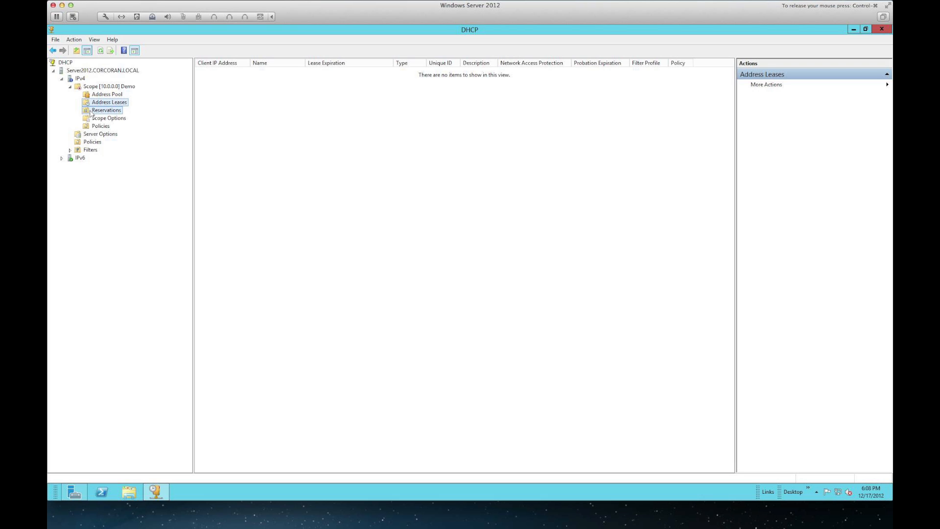